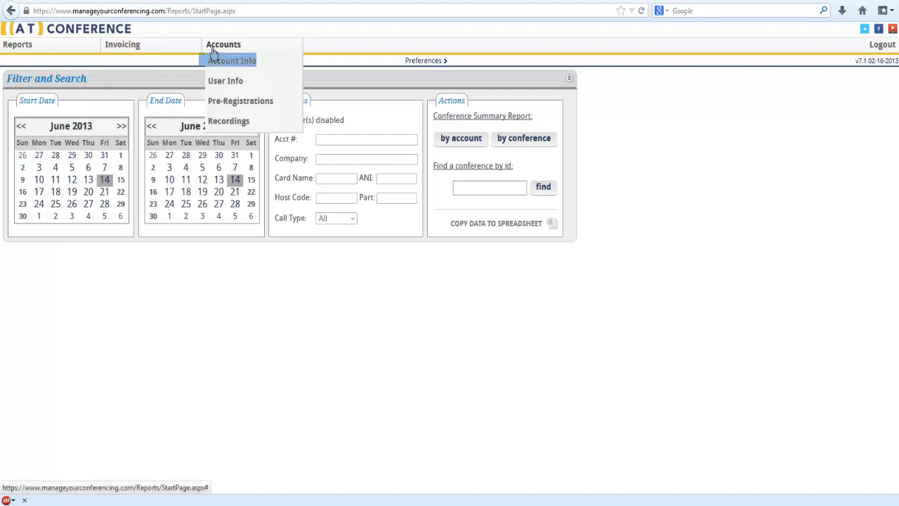
Open the account information, select the LexCorp1 account and begin adding users to it
left_click(252, 66)
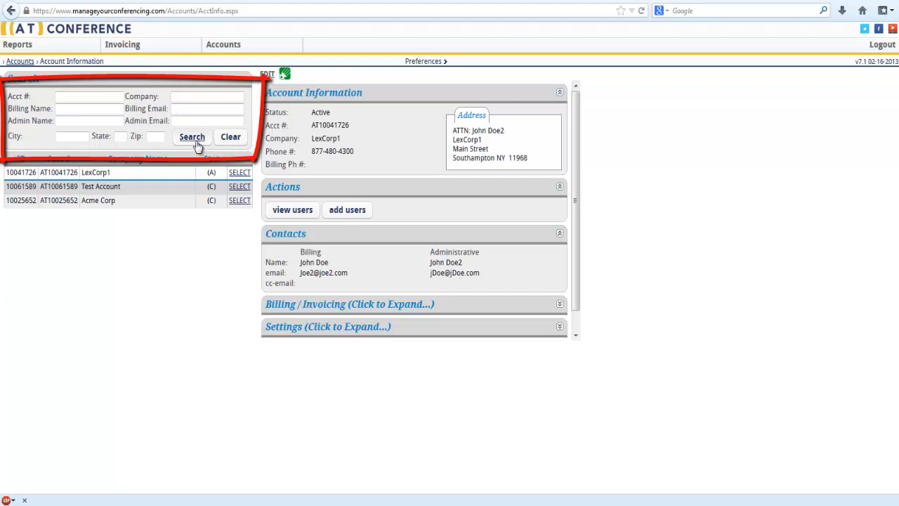
left_click(238, 175)
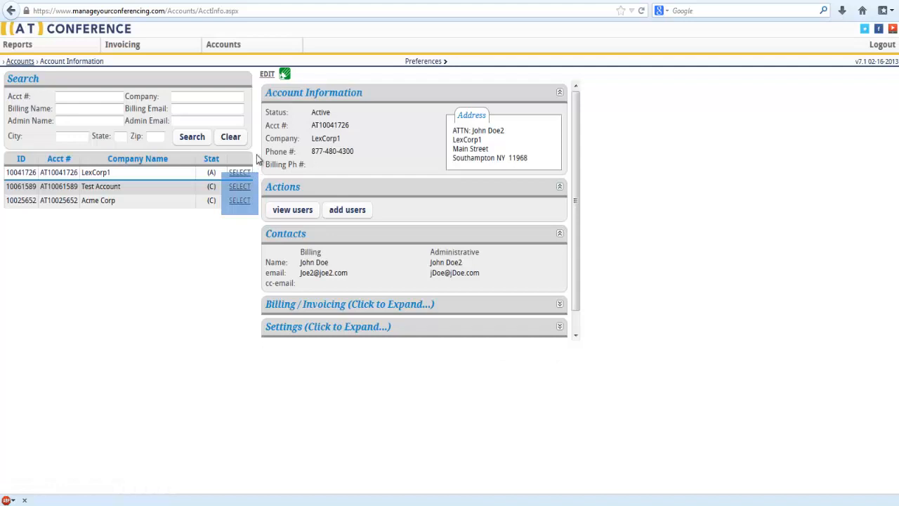
left_click(331, 217)
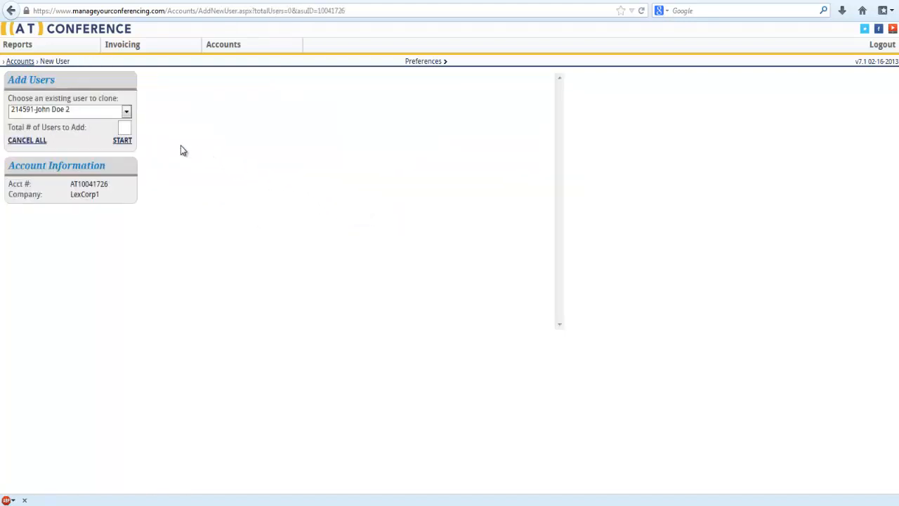
Choose the "--None-- Rate Test" user as the one to clone and start adding 1 new user
left_click(130, 114)
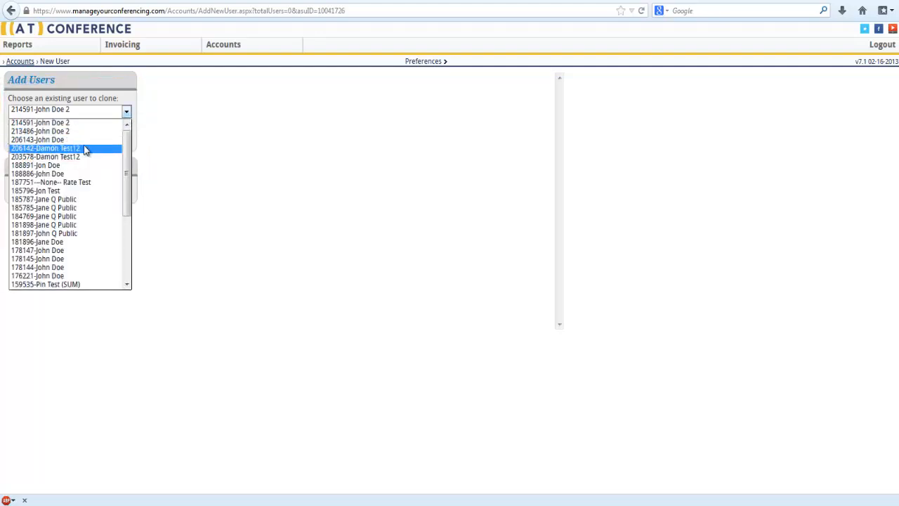
left_click(53, 184)
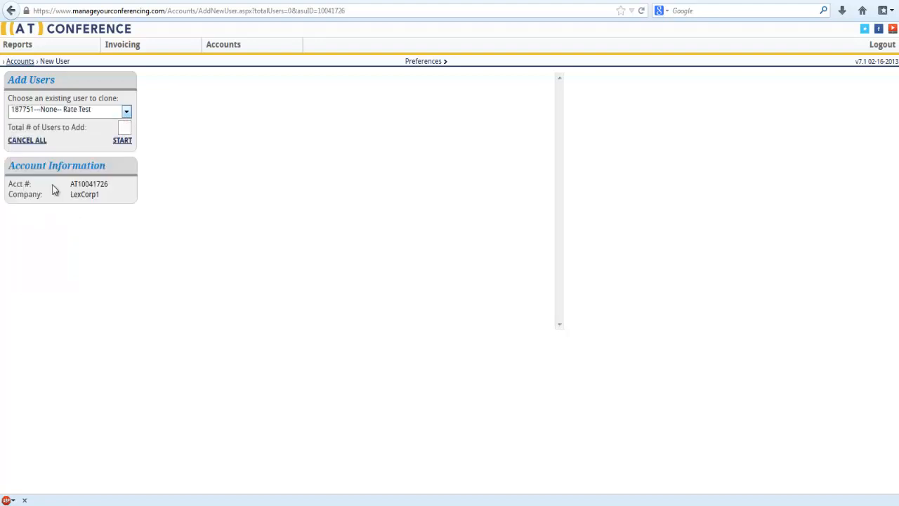
left_click(125, 127)
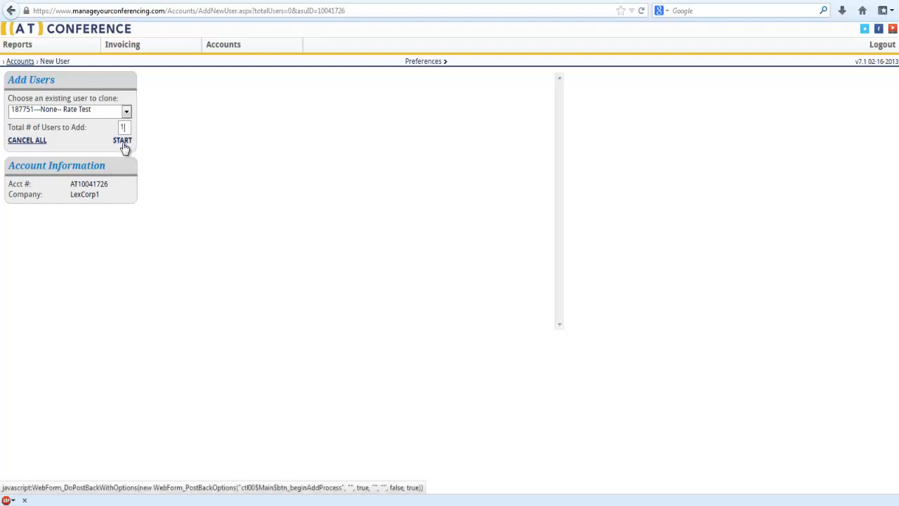
left_click(123, 142)
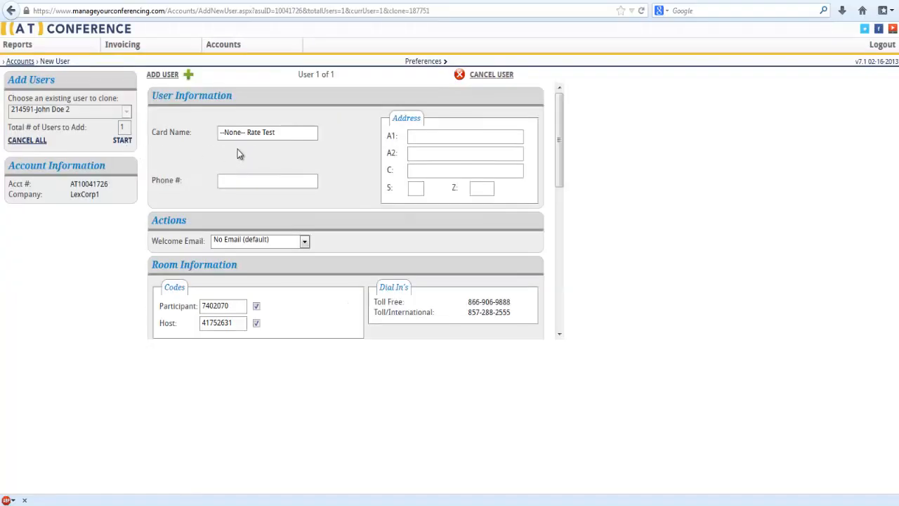
Replace the card name with the new user's full name and set the welcome email to Send to User
left_click_drag(277, 136, 188, 136)
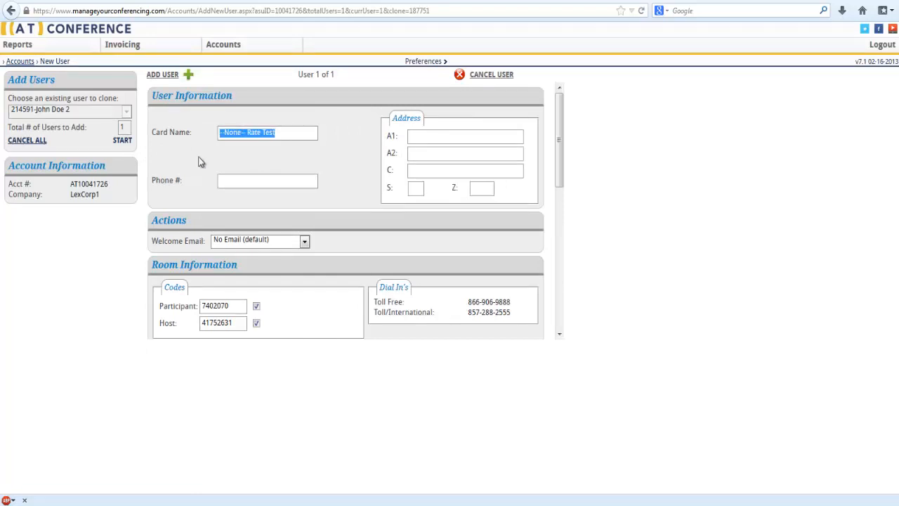
type("Jane Doe")
left_click(227, 183)
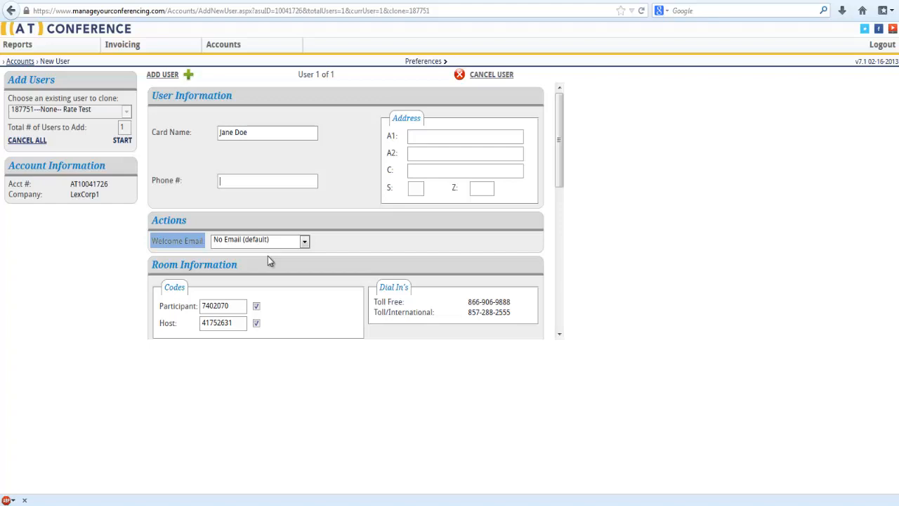
left_click(305, 241)
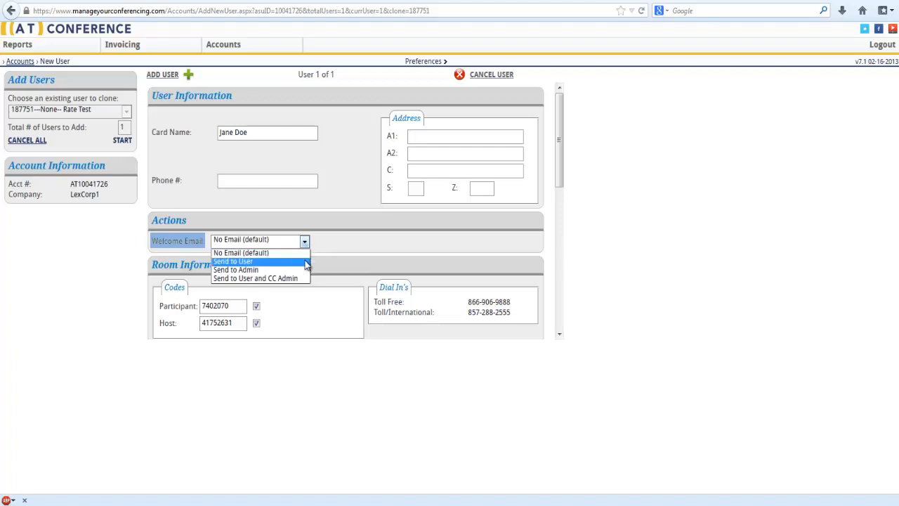
left_click(306, 261)
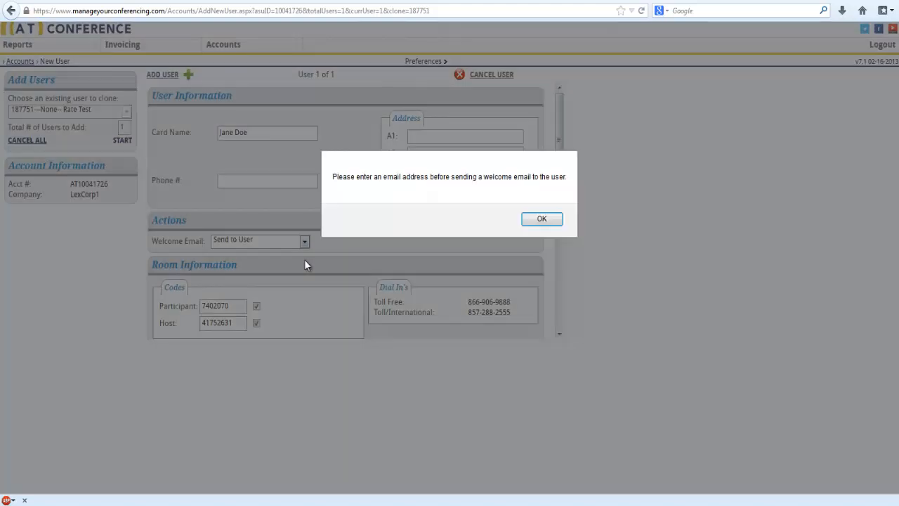
left_click(546, 219)
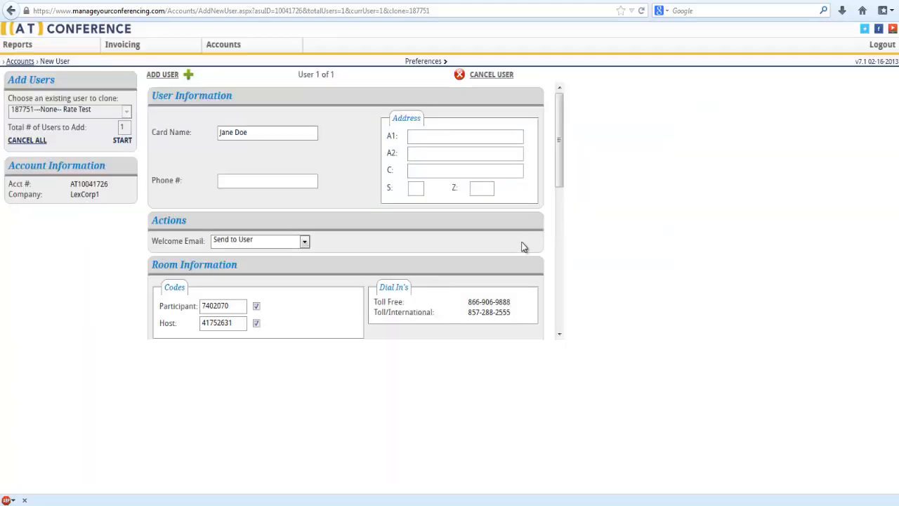
Try to set the phone usage report to ON-Show $ in the room settings
scroll(544, 210, "down", 3)
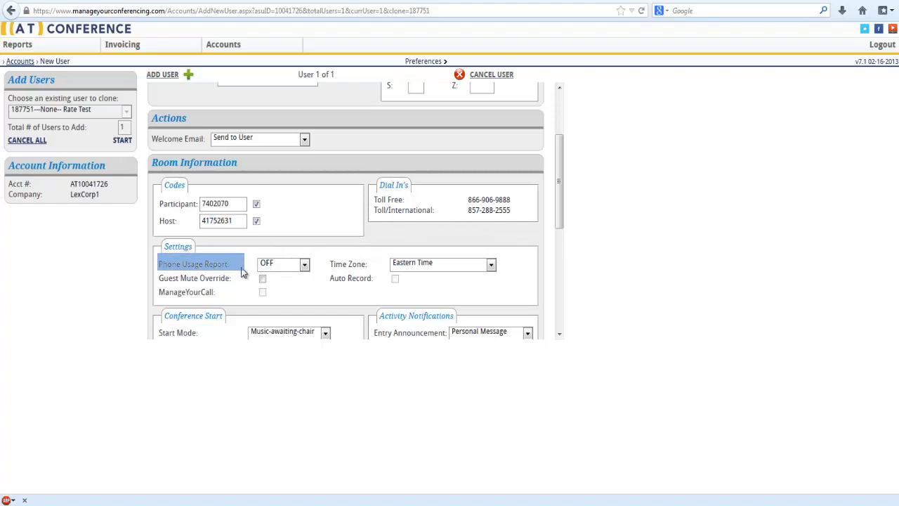
left_click(306, 270)
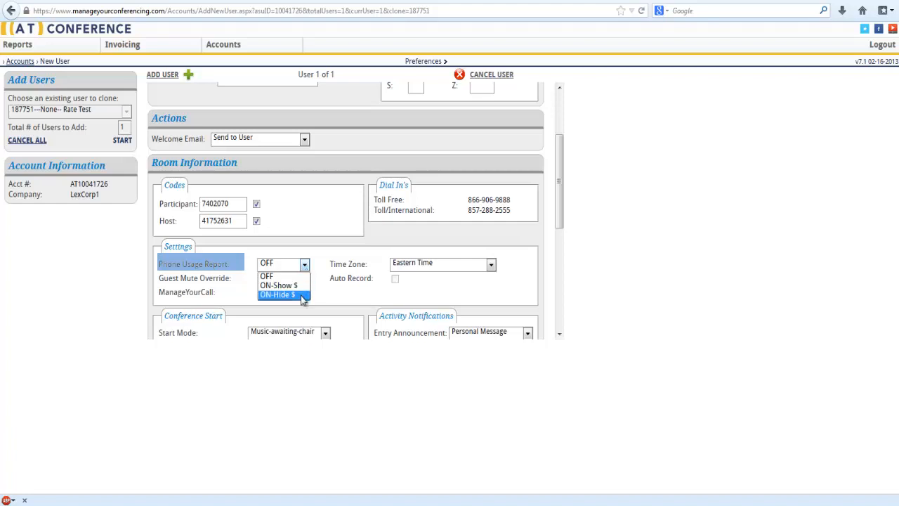
left_click(302, 286)
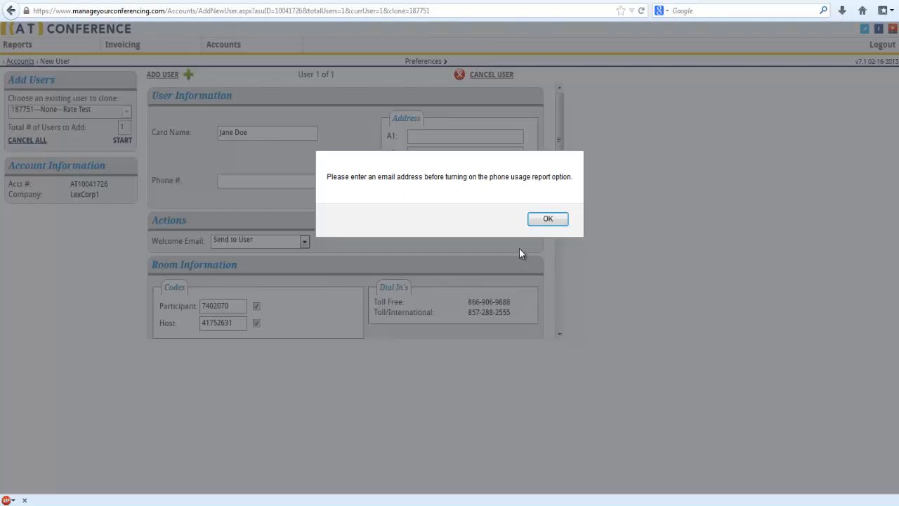
left_click(542, 220)
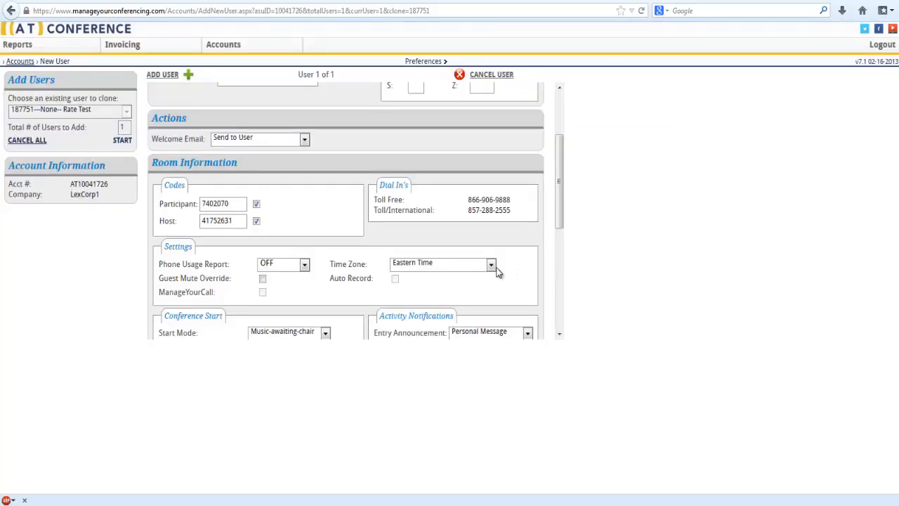
Examine the available time zone, start mode and entry announcement options and the chair functions in the room information
left_click(491, 265)
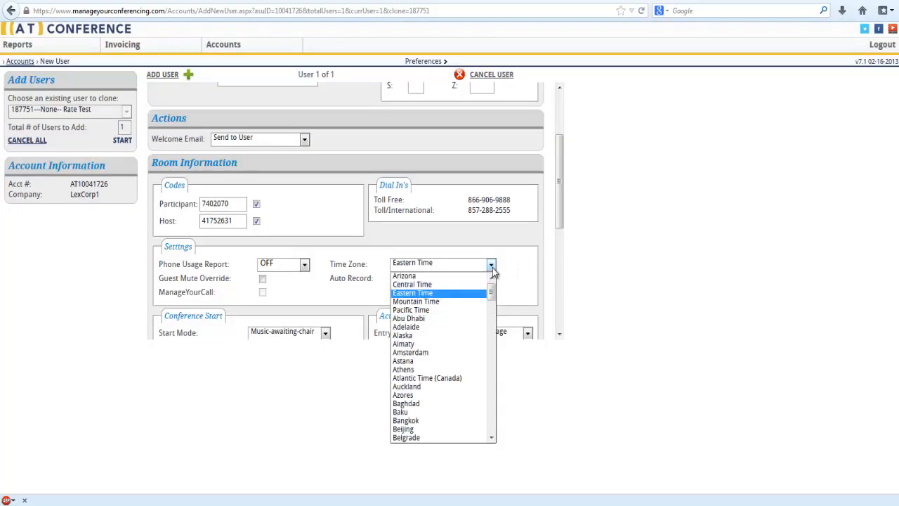
left_click(492, 268)
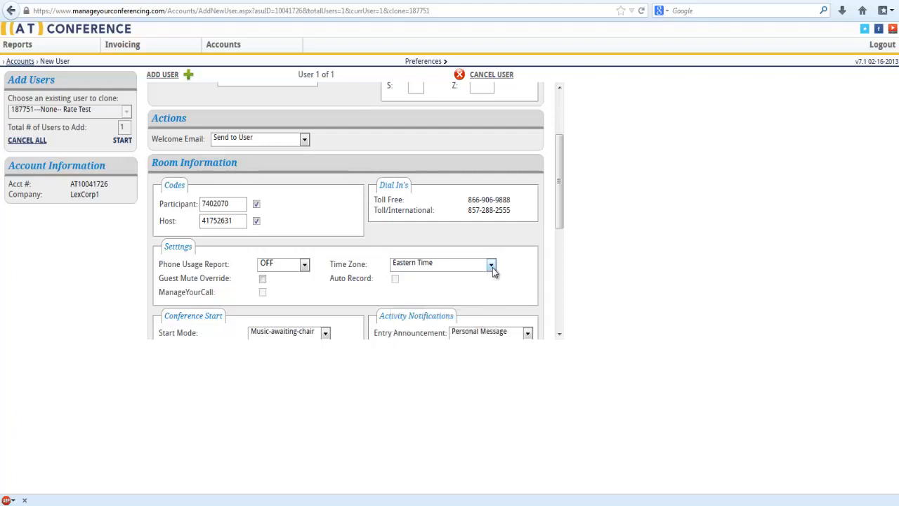
scroll(489, 285, "down", 3)
scroll(490, 291, "up", 1)
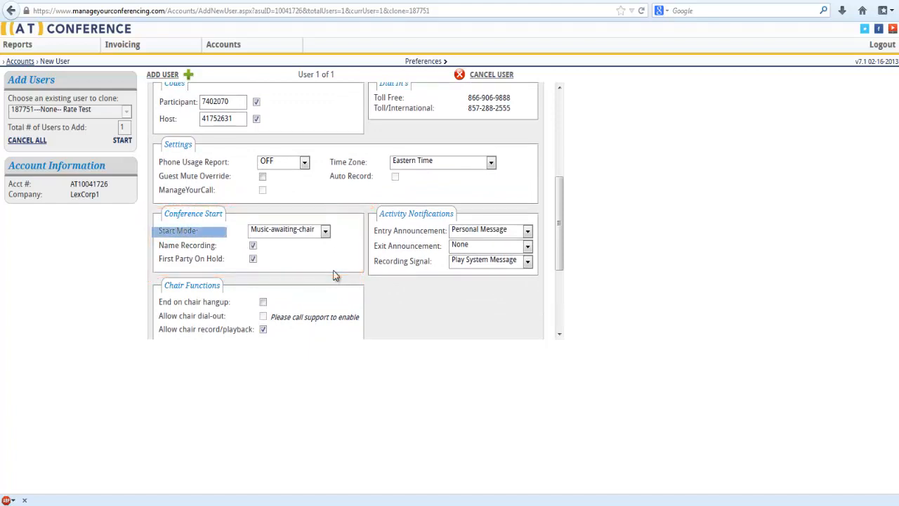
left_click(326, 231)
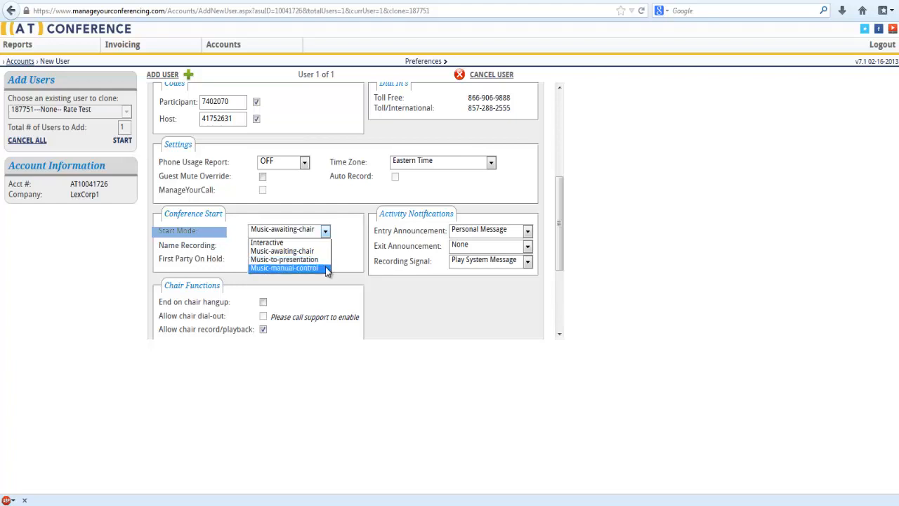
left_click(337, 276)
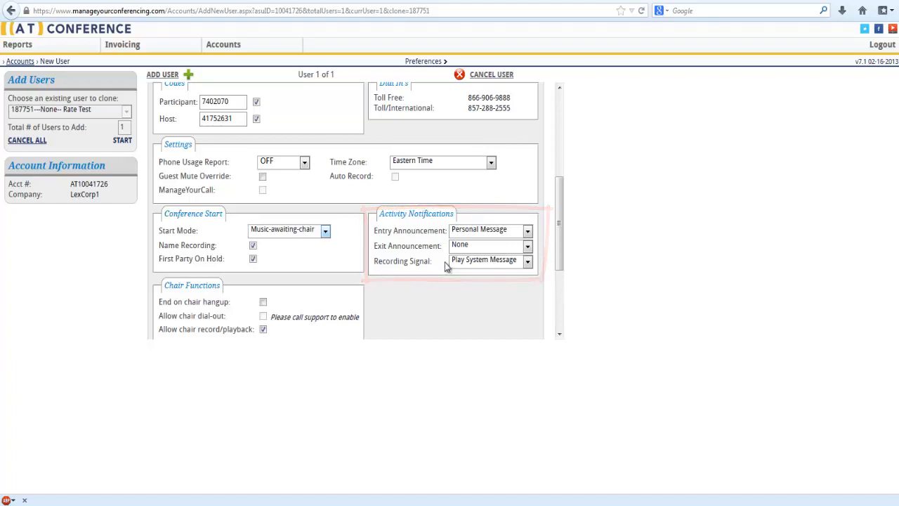
left_click(528, 233)
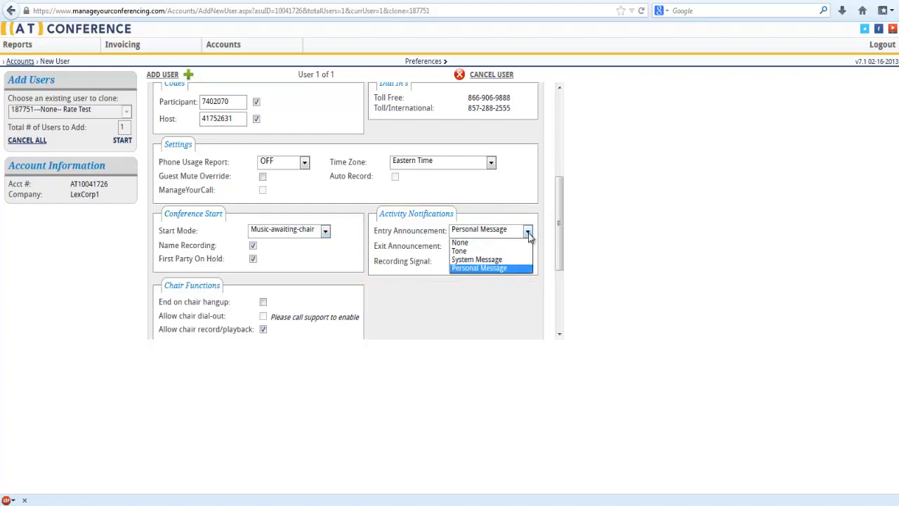
left_click(537, 268)
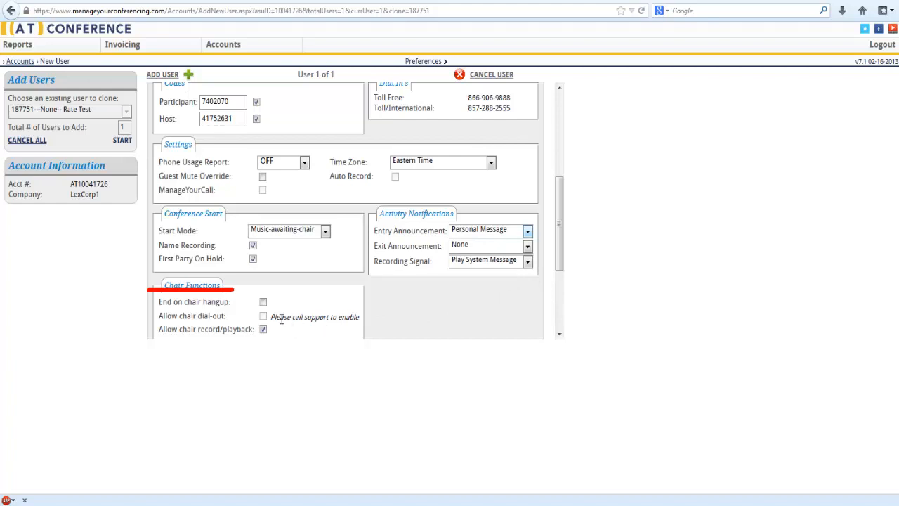
left_click(264, 302)
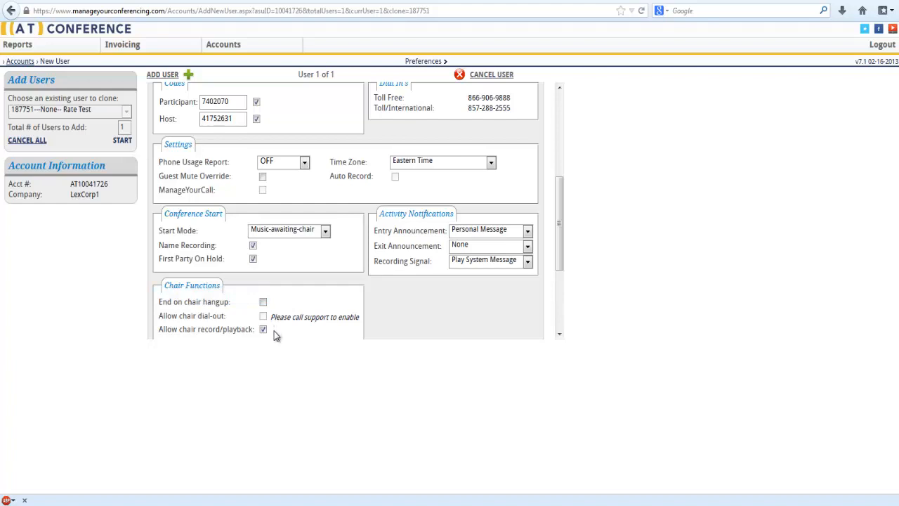
Set the billing code to Hardcoded with the value 555
scroll(276, 335, "down", 1)
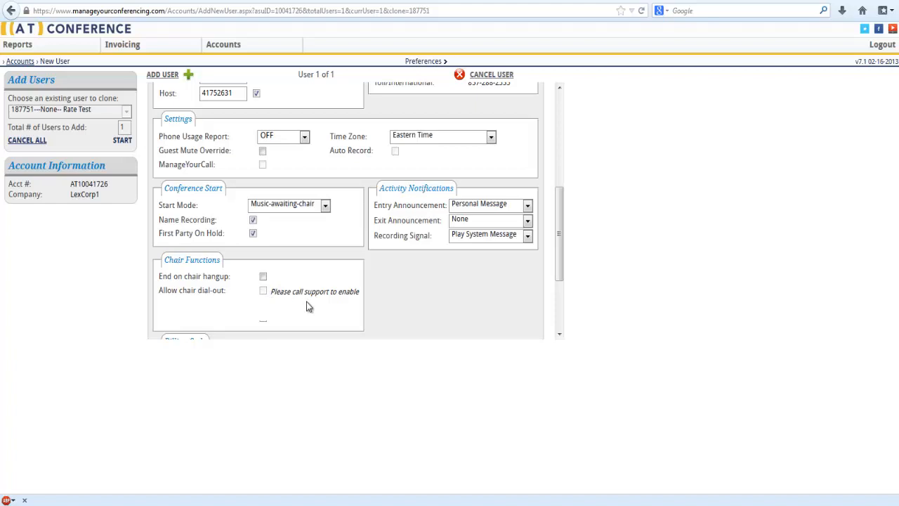
scroll(307, 306, "down", 3)
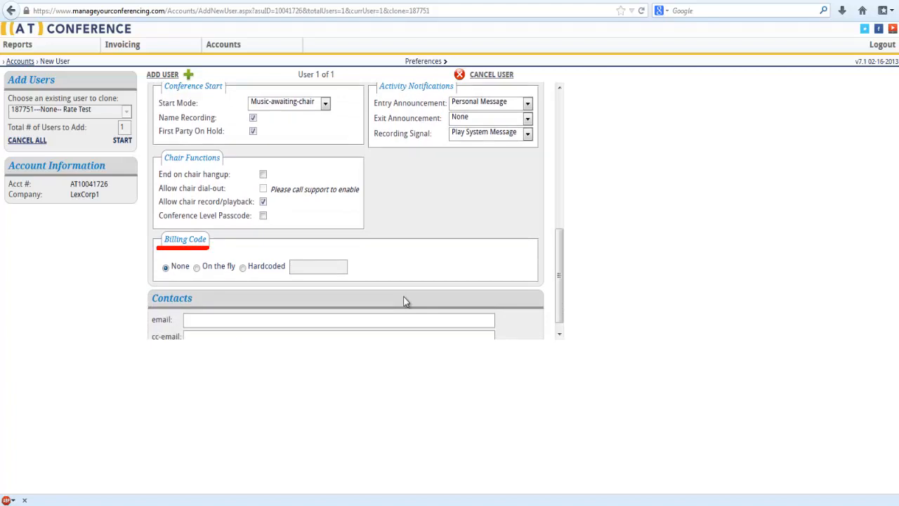
left_click(197, 268)
left_click(244, 268)
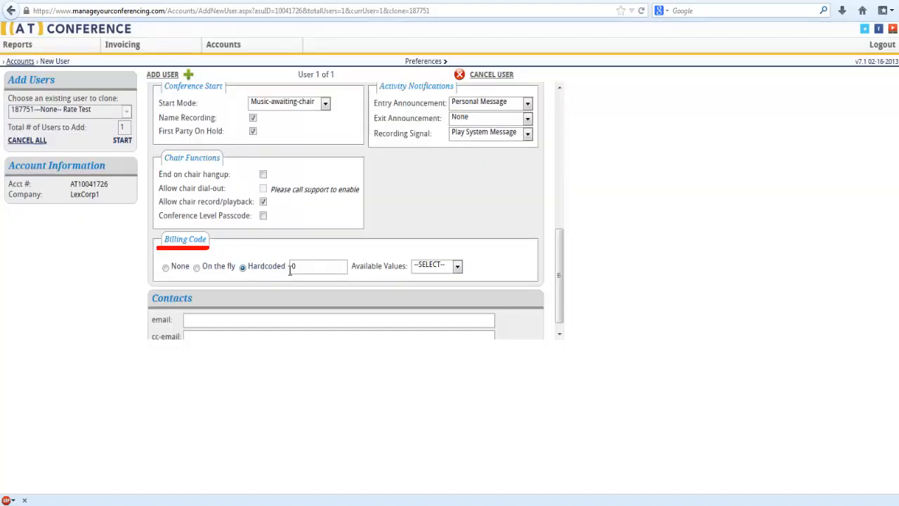
left_click(307, 268)
type("555")
Fill in the contact's e-mail address and add the new user to the account
scroll(276, 290, "down", 1)
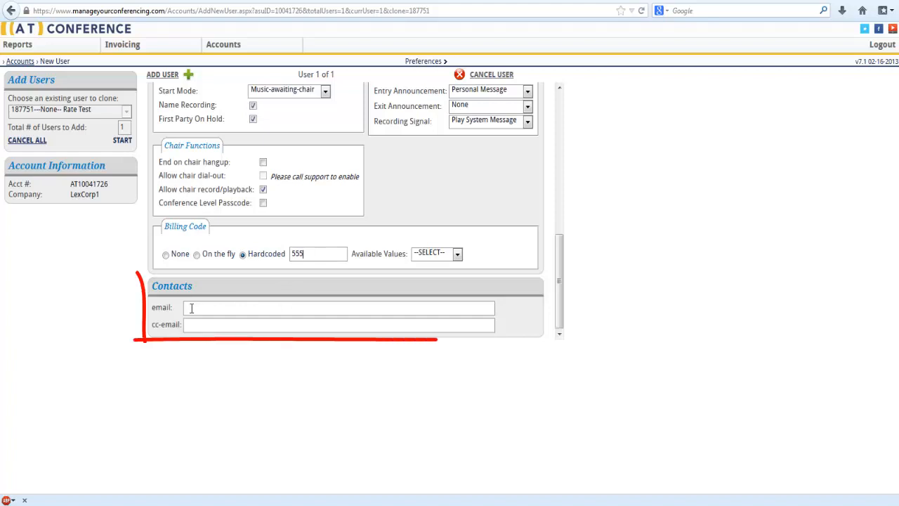
left_click(190, 307)
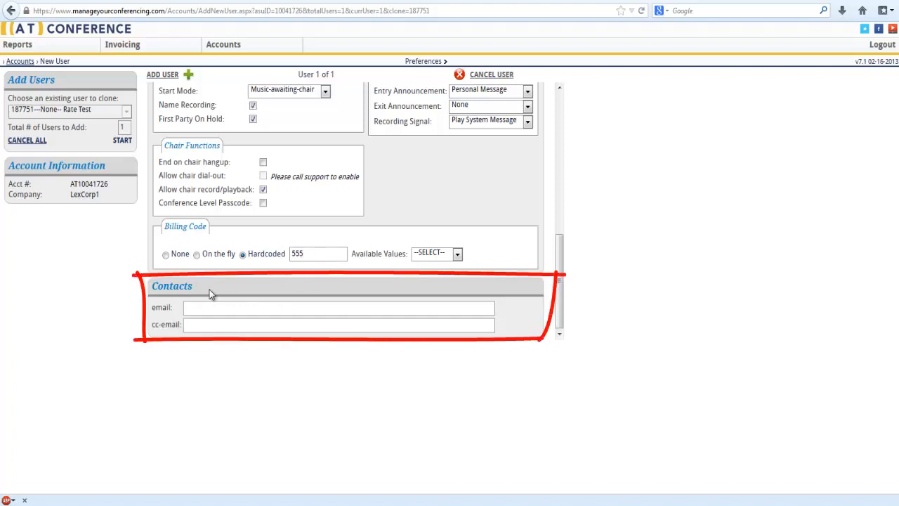
type("jane@doe.com")
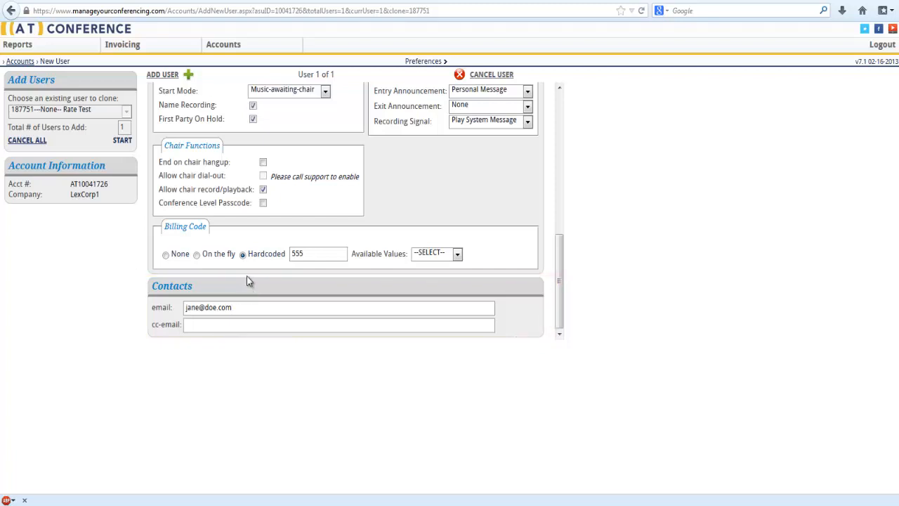
left_click(169, 76)
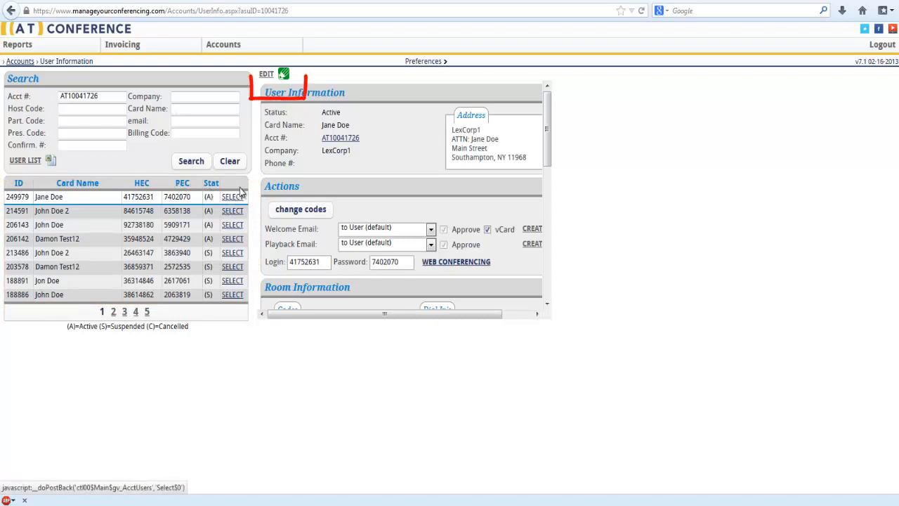
Open the new user's record for editing and save it, then change the user's conference codes
left_click(267, 74)
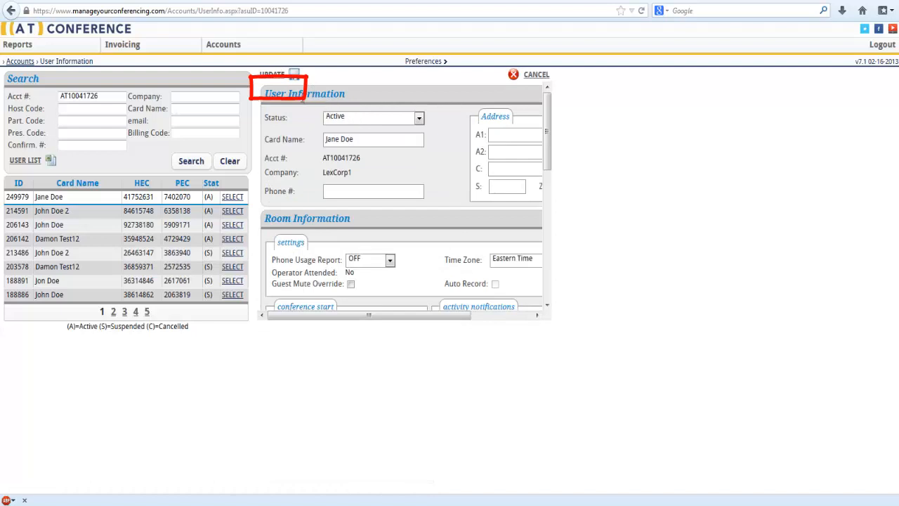
left_click(279, 81)
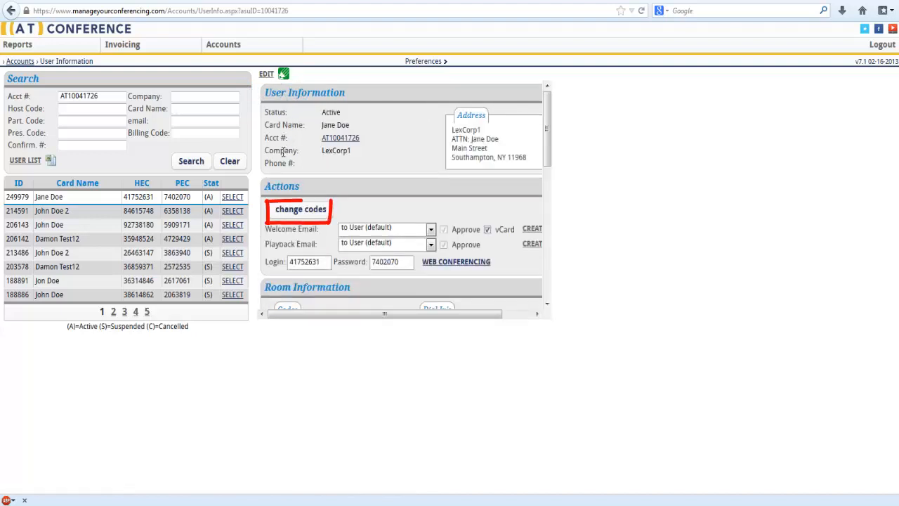
left_click(308, 213)
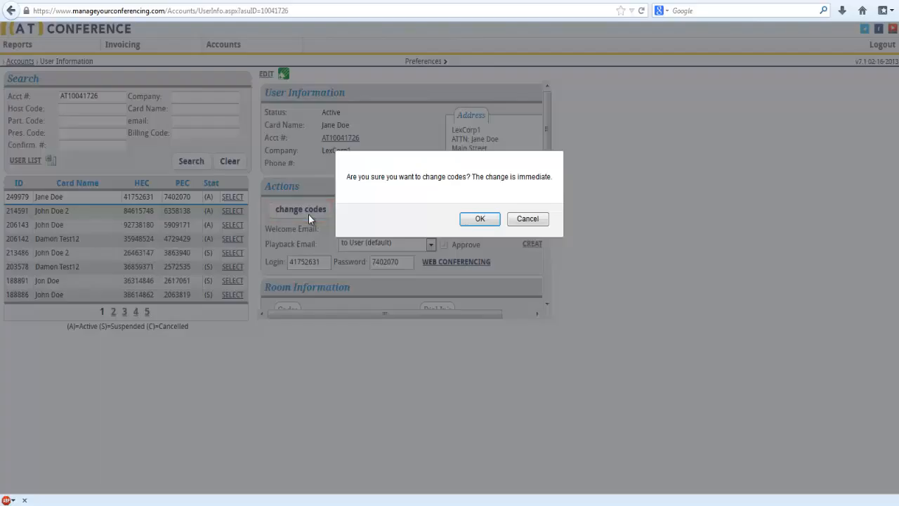
left_click(475, 220)
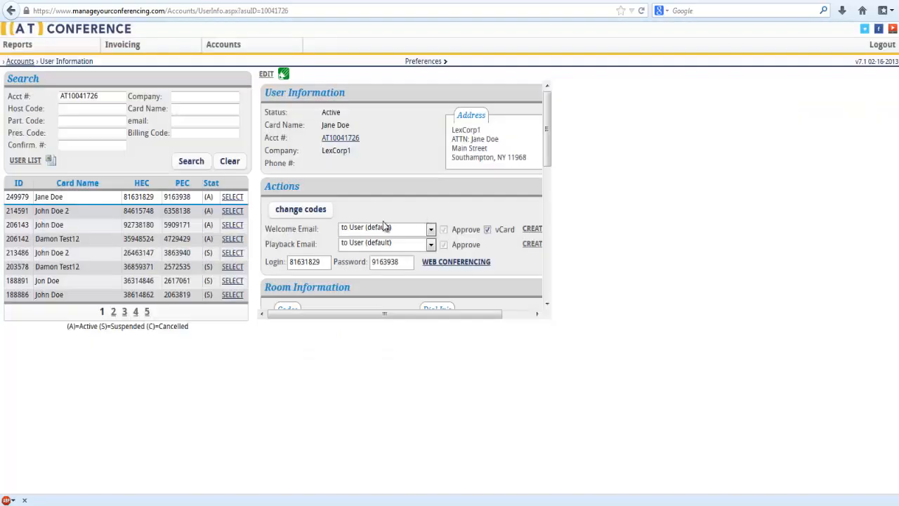